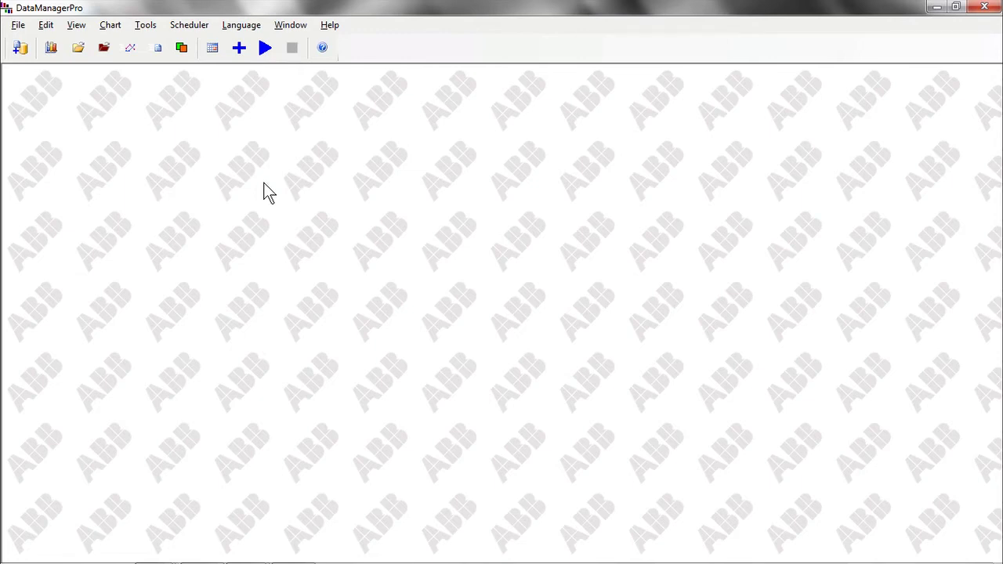
Step: Open the Batch Log showing the 24/07/2007 Oven 1 and Oven 2 batches
left_click(182, 49)
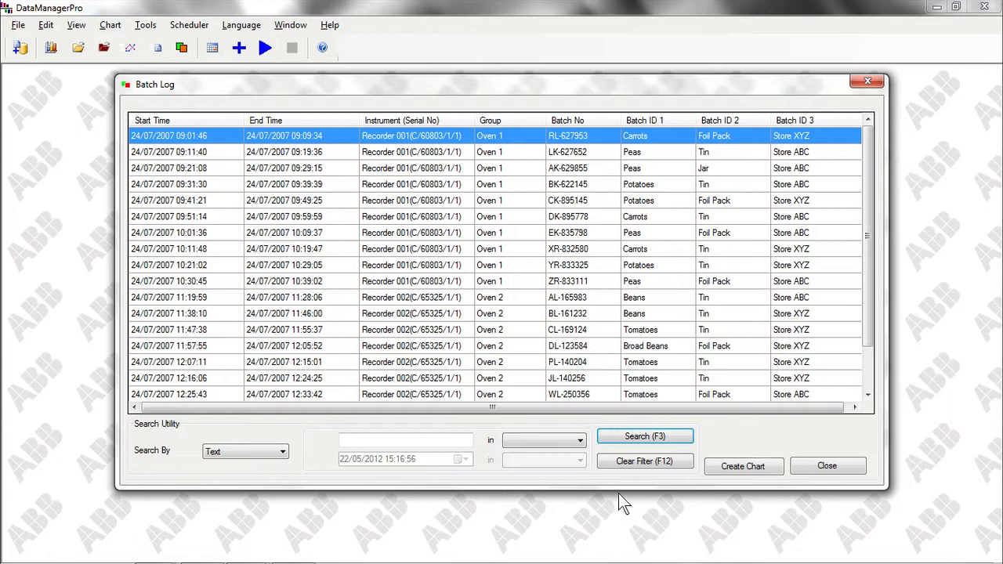
Step: Search the Batch No column for YR-833325 to isolate its Oven 1 Potatoes record
left_click(584, 444)
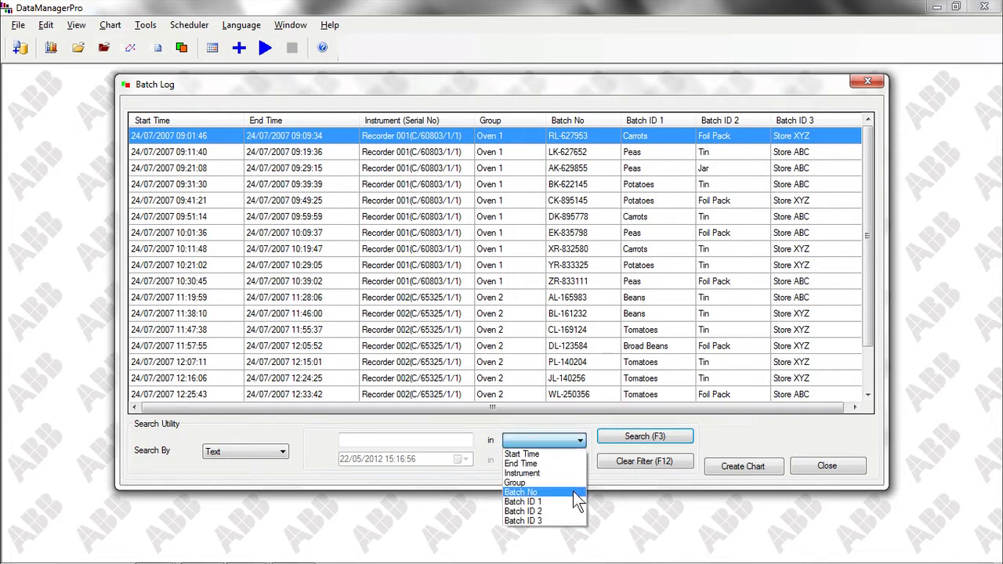
left_click(573, 495)
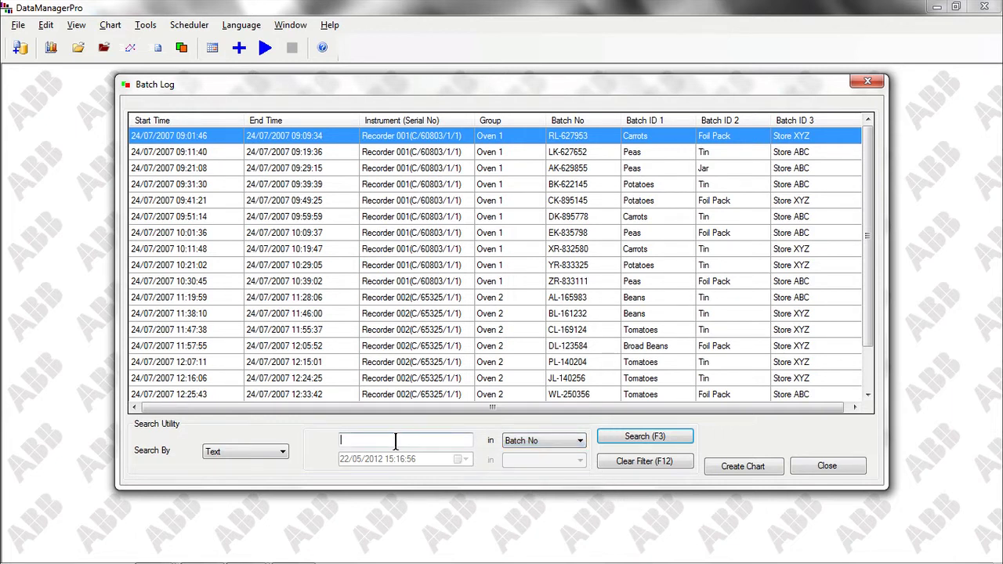
type("YR-833325")
left_click(609, 441)
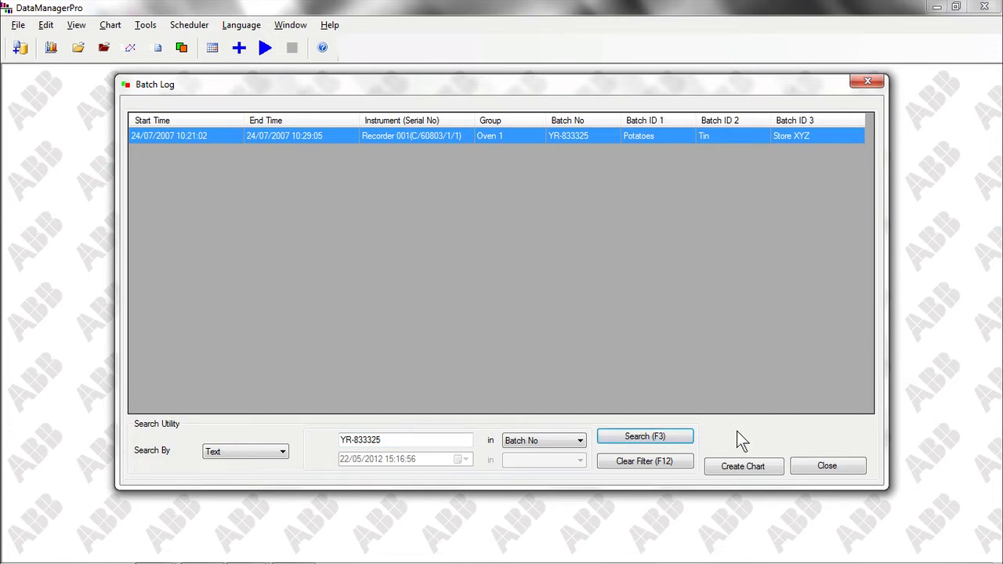
Step: Create the Batch Chart for YR-833325, plotting temperature up to its 160 °C plateau
left_click(764, 470)
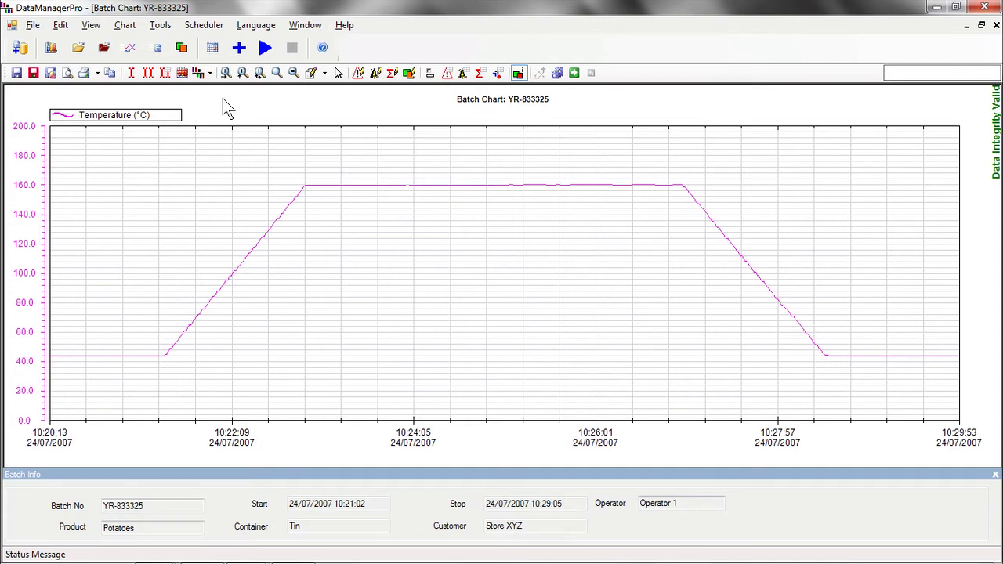
Step: Bracket the 160 °C plateau with dual cursors and show its widened statistics, lasting 00:03:57
left_click(148, 74)
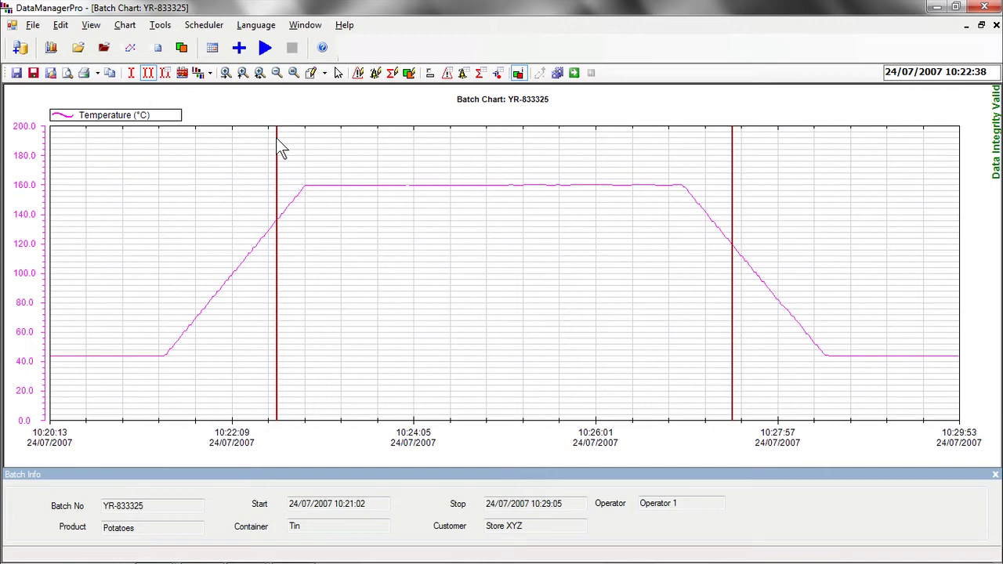
left_click_drag(277, 139, 311, 141)
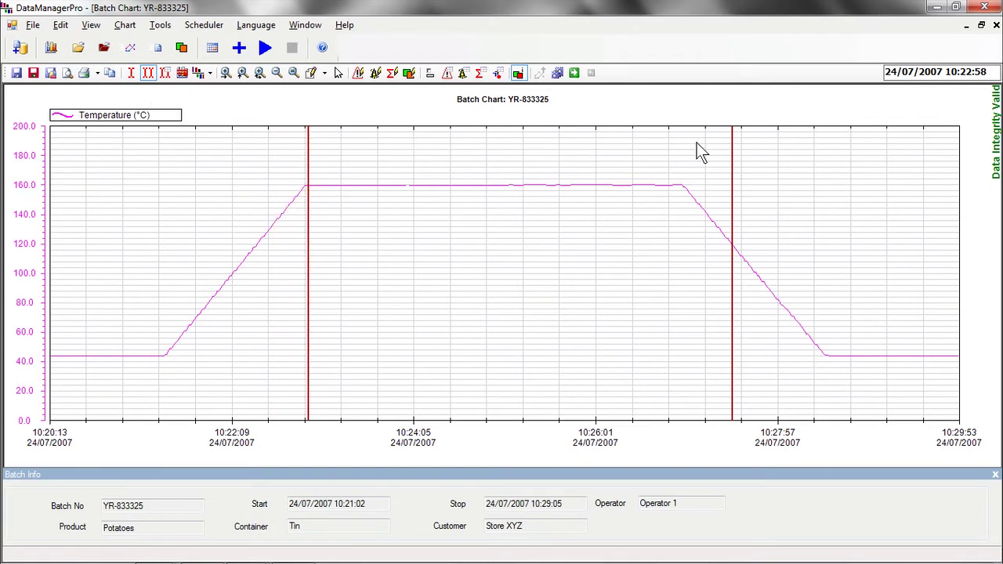
left_click_drag(732, 144, 680, 148)
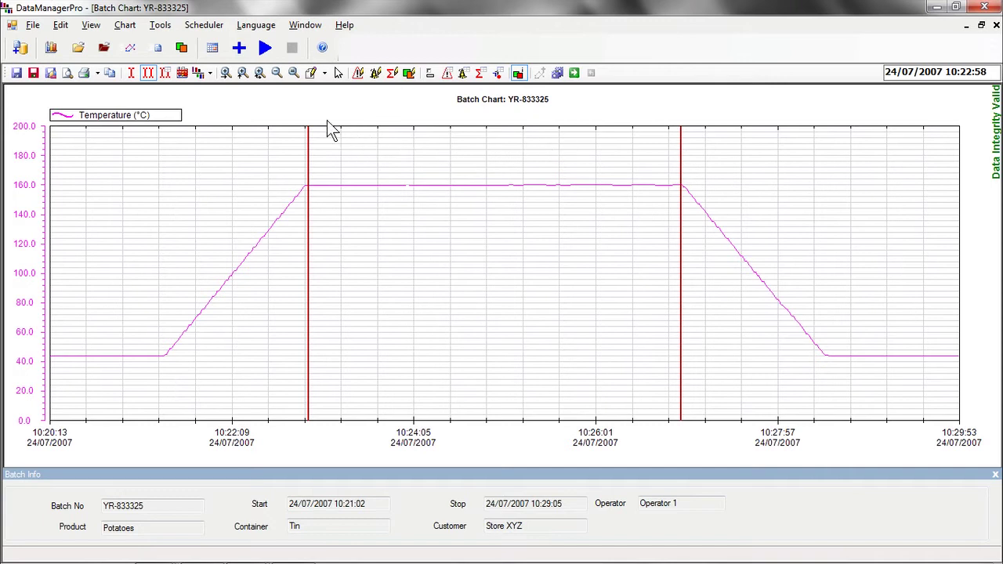
left_click(166, 73)
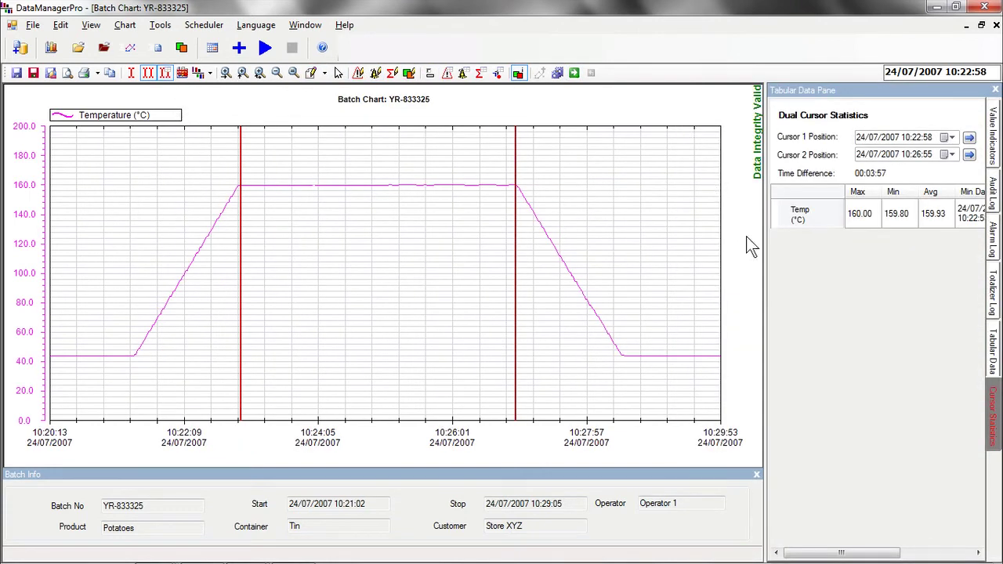
left_click_drag(760, 252, 689, 251)
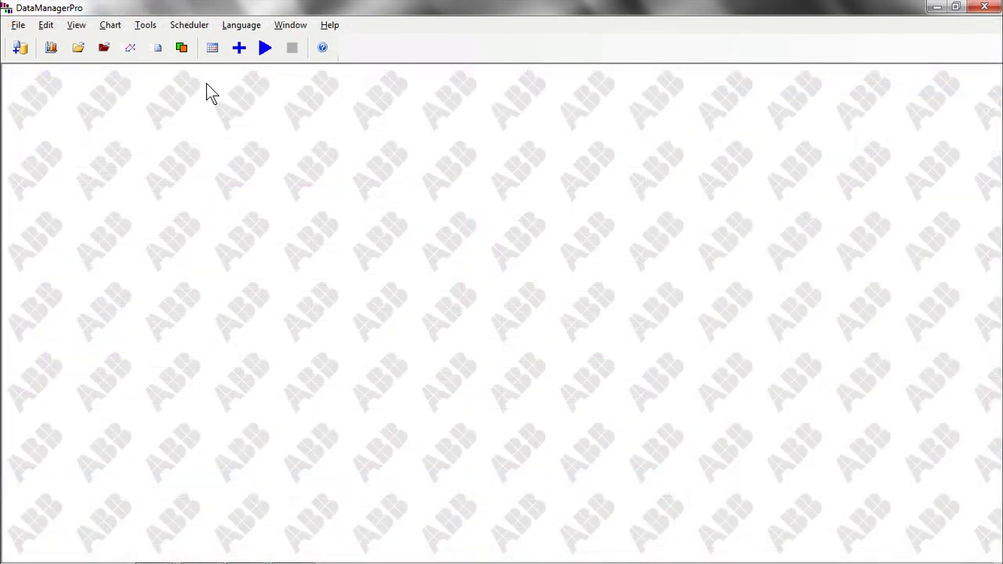
Step: Reopen the Batch Log and search Batch ID 1 for 'peas', leaving four Oven 1 batches
left_click(186, 55)
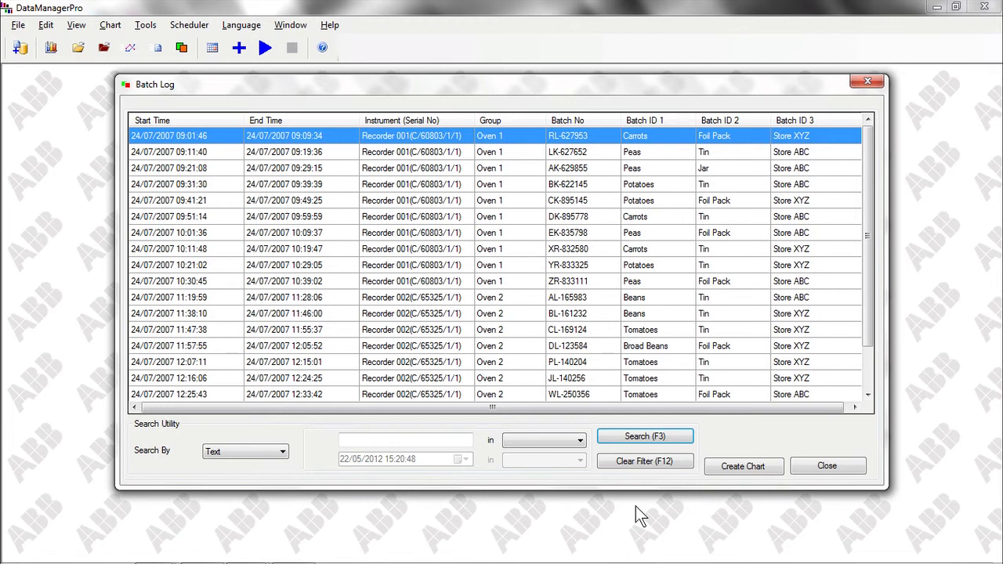
left_click(580, 441)
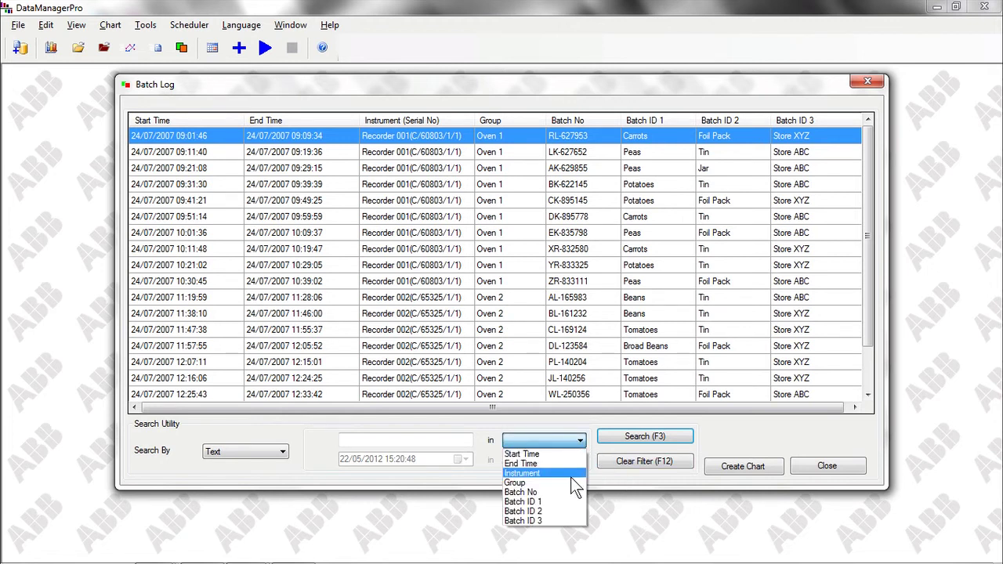
left_click(565, 502)
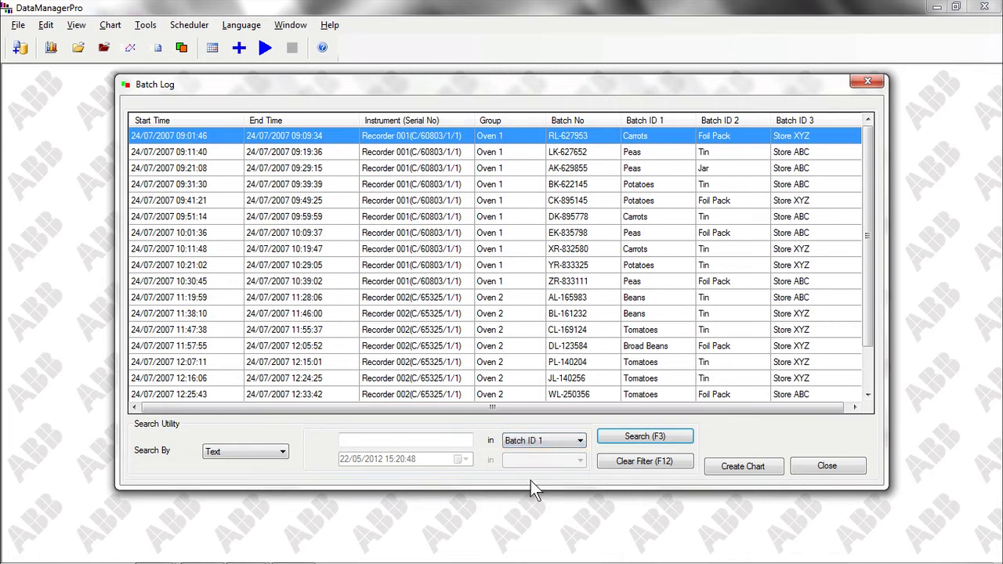
left_click(445, 440)
type("peas")
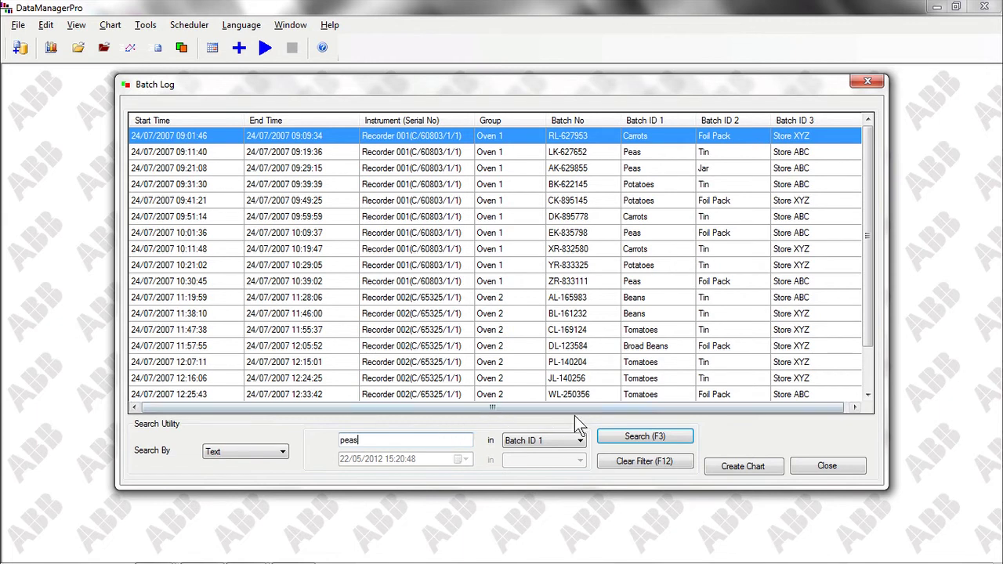
left_click(614, 436)
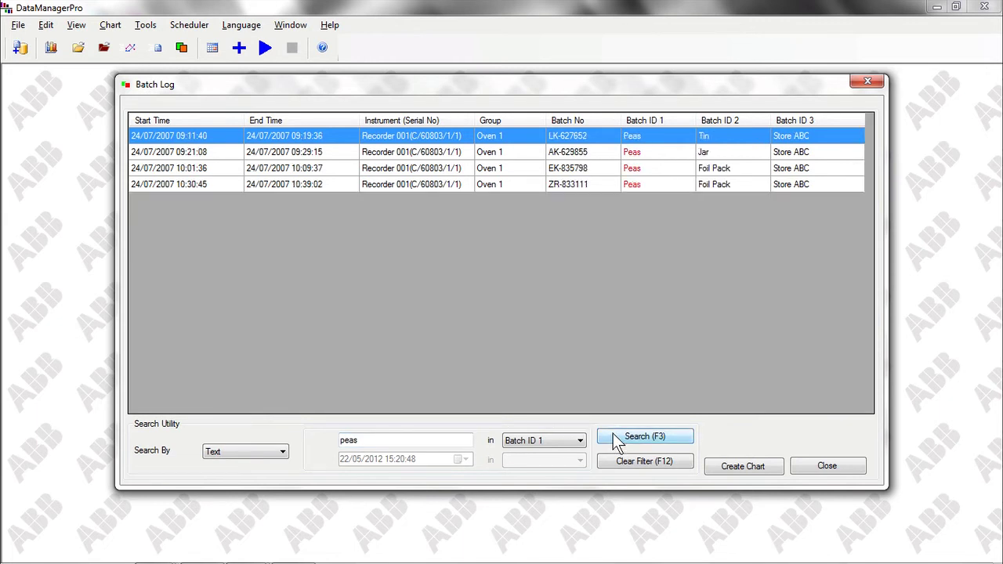
Step: Replace the search with 'foil pack' in Batch ID 2, leaving EK-835798 and ZR-833111
left_click(578, 441)
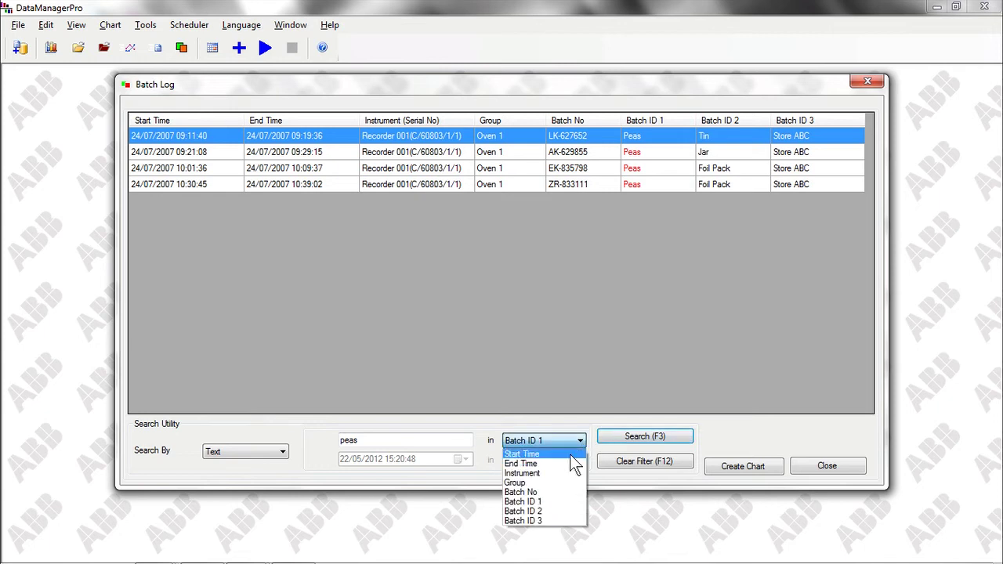
left_click(565, 511)
left_click(447, 441)
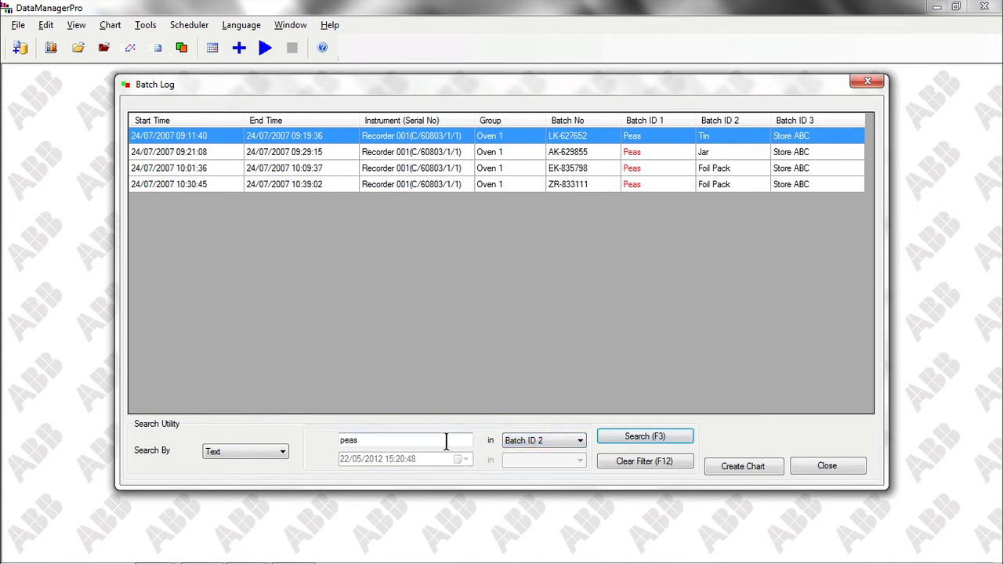
key("BackSpace")
key("BackSpace")
key("BackSpace")
key("BackSpace")
type("f")
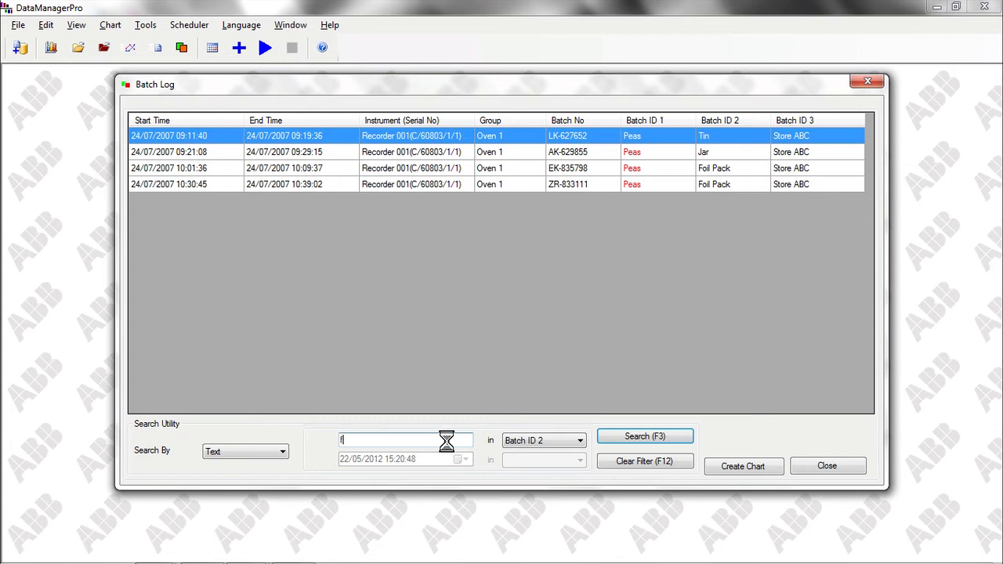
type("oil pack")
left_click(615, 435)
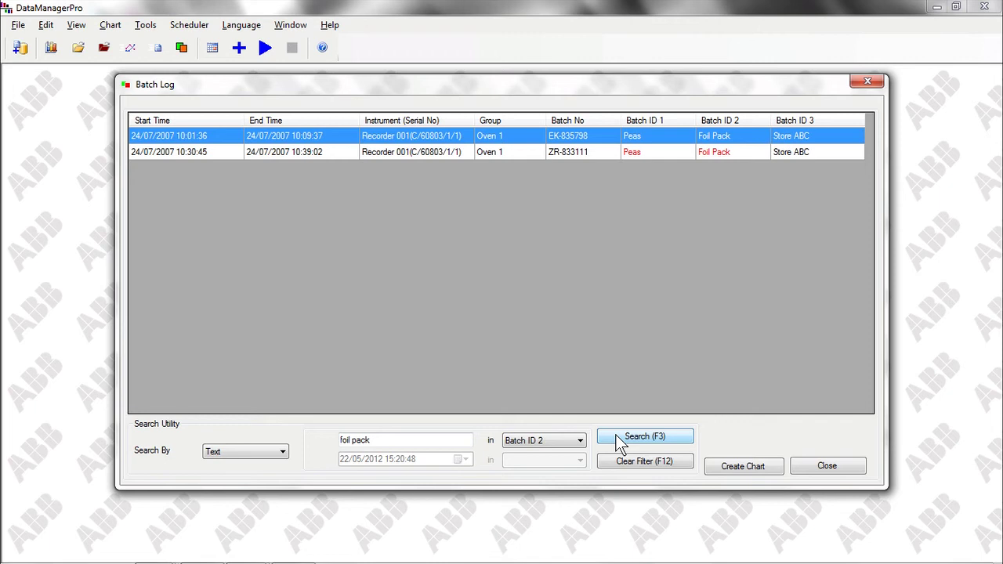
Step: Change the Search By type to Date Range, using after/before dates on Start and End Time
left_click(283, 452)
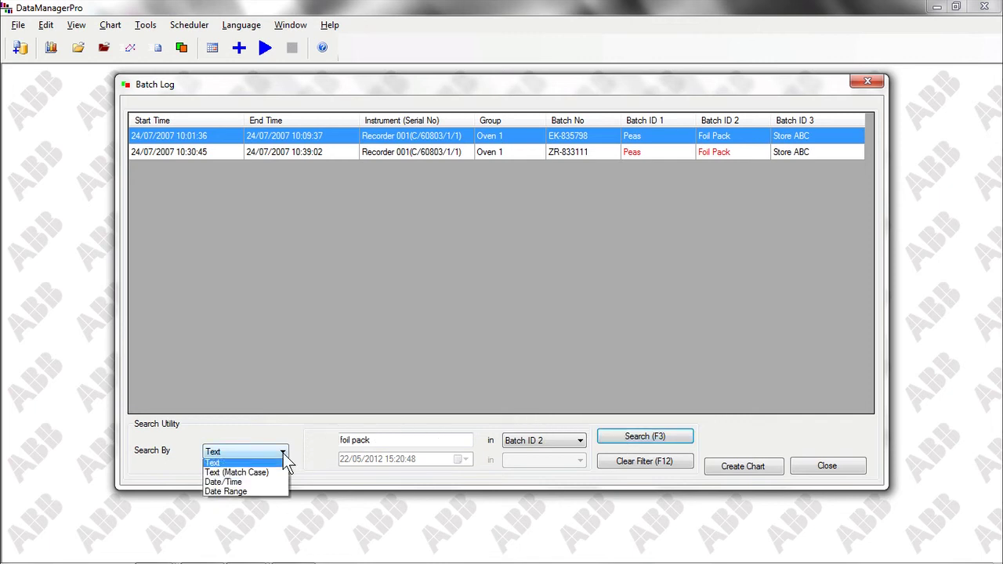
left_click(278, 493)
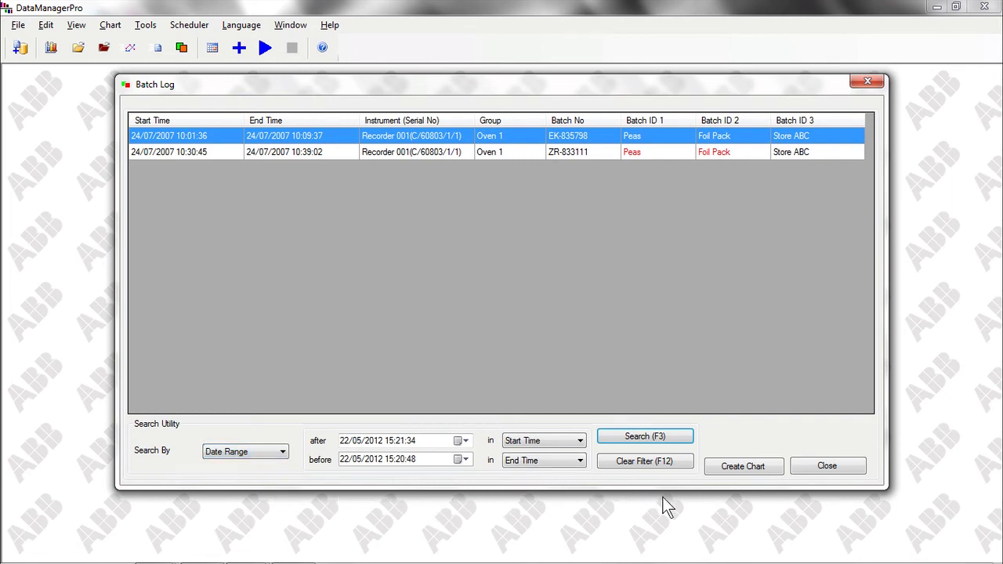
Step: Create the Batch Chart for EK-835798, the first Peas Foil Pack batch in the list
left_click(730, 470)
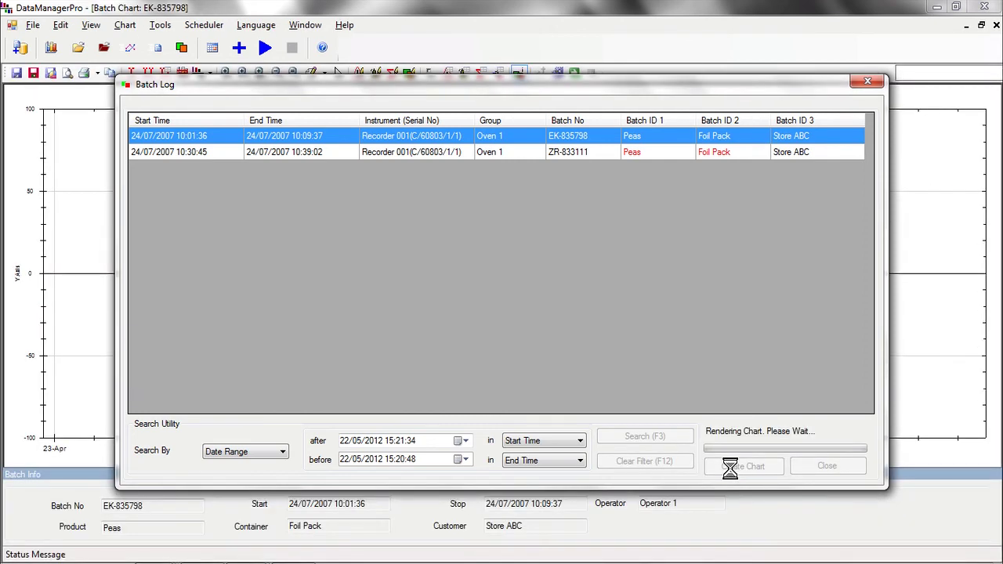